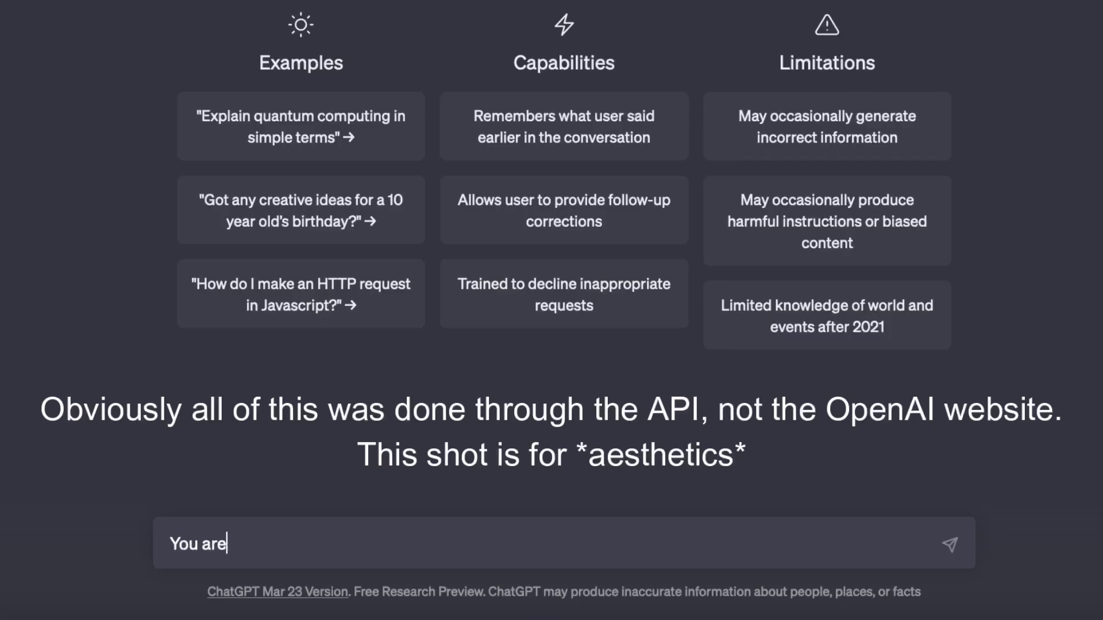
text(video creator, who)
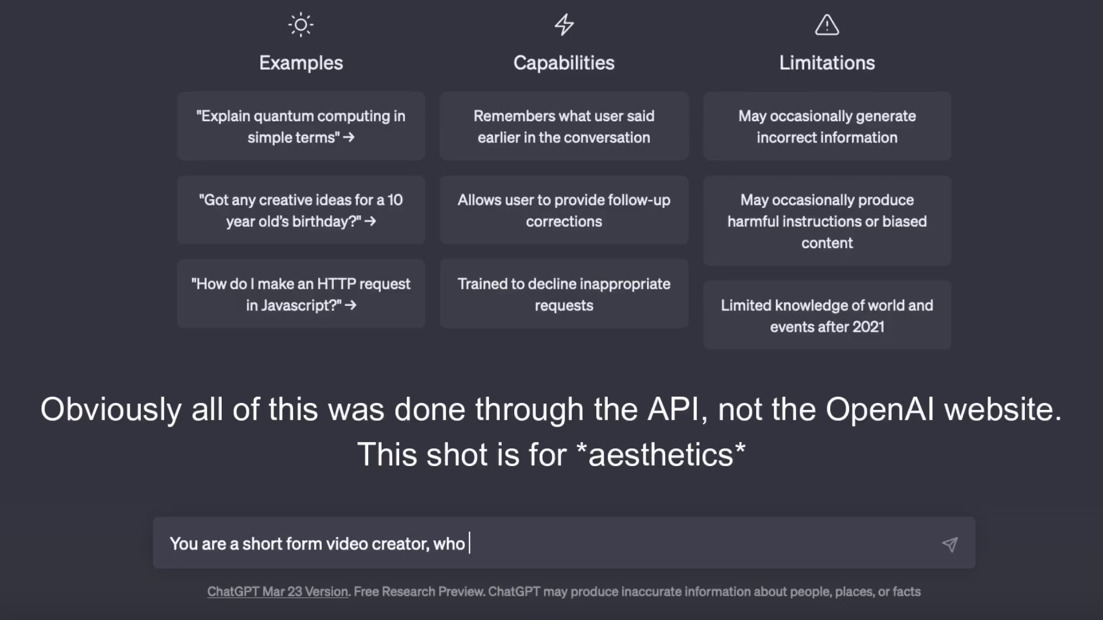
text( makes videos about the strange history behind the development)
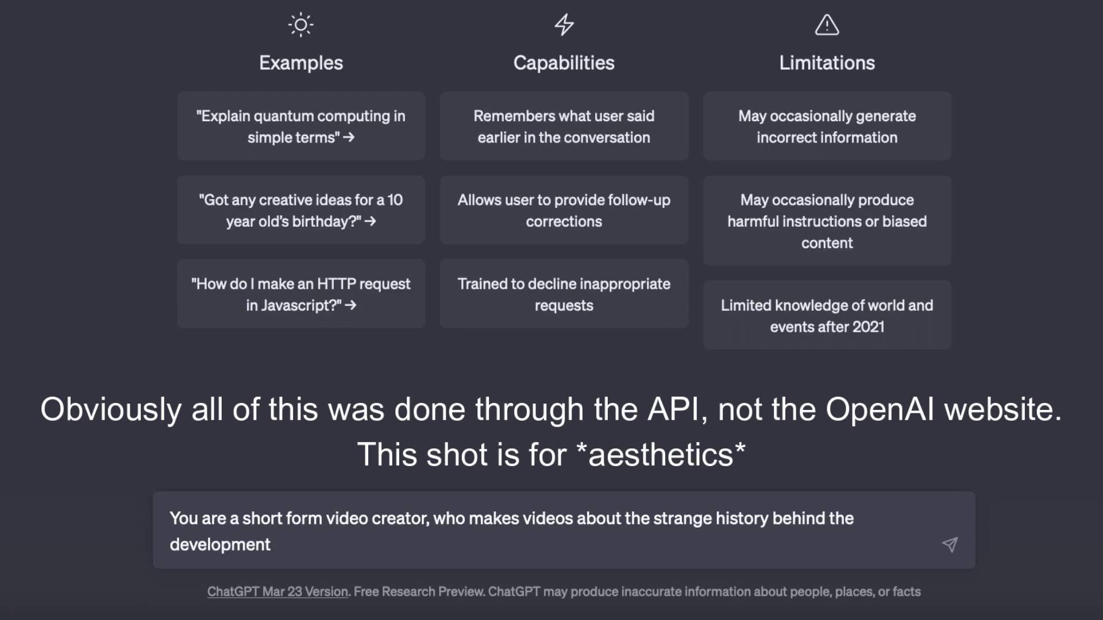
text(, writing, and creation of video game characters. Write an energetic script about _____.)
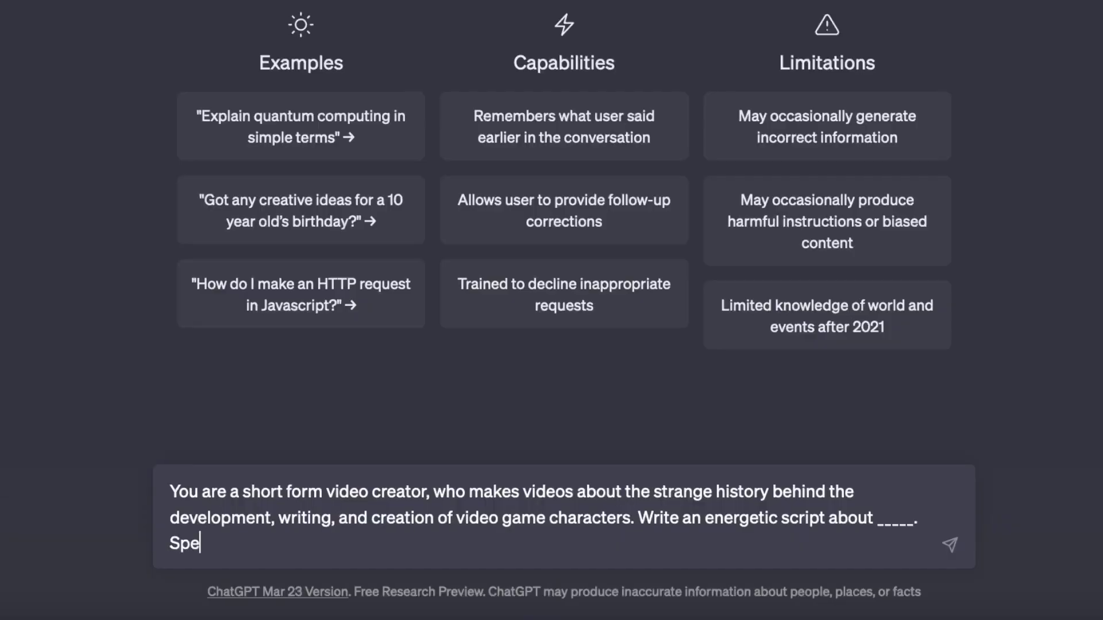
text(aking the script should take about 30 seconds. Do not include quotation marks.)
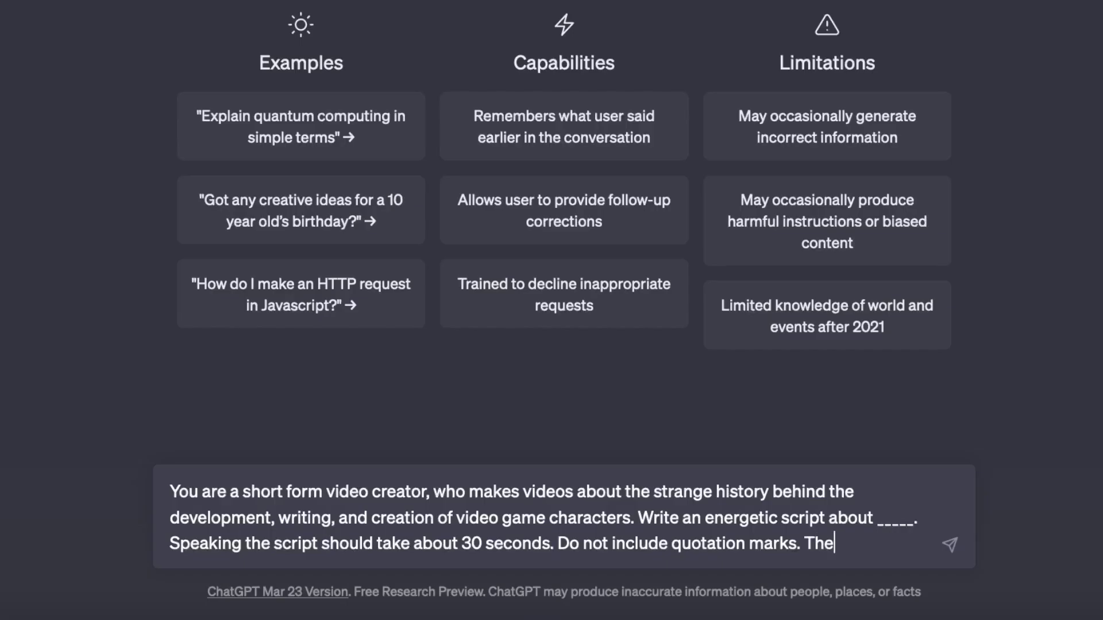
text( The script should not include a greeting)
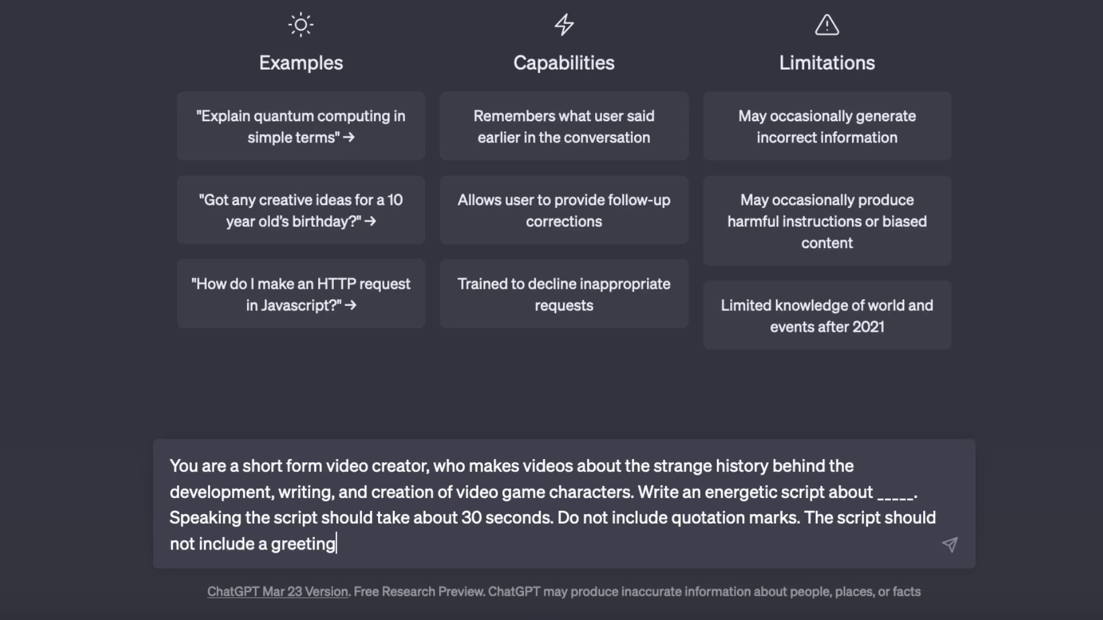
text( or salutation at the beginning.)
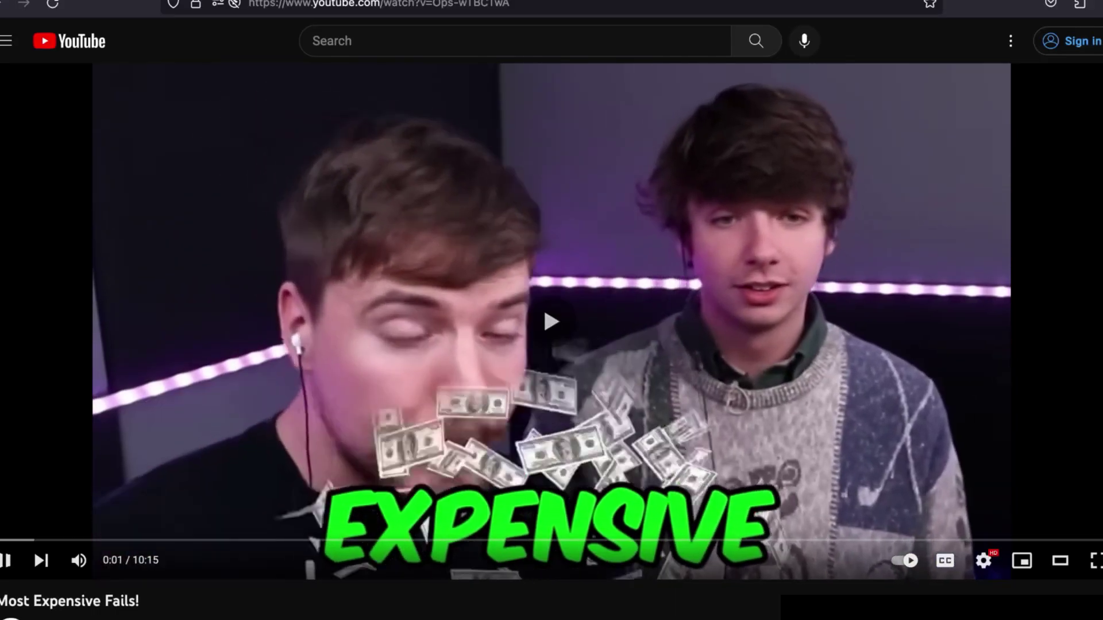
Pause the expensive fails video on YouTube right after it starts.
key(space)
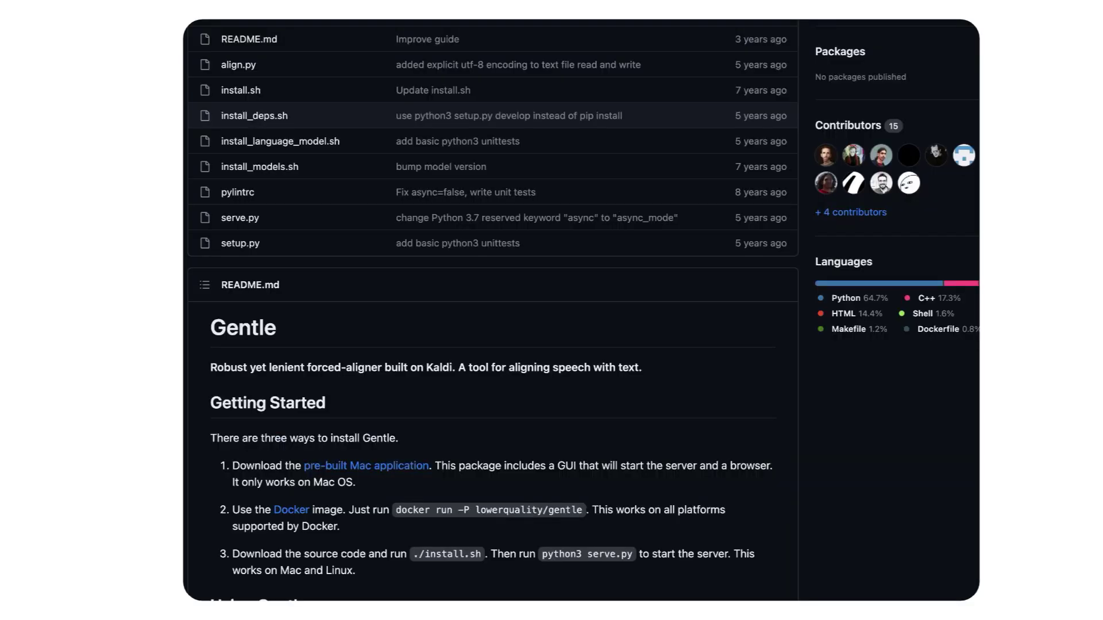
scroll(491, 345, down, 5)
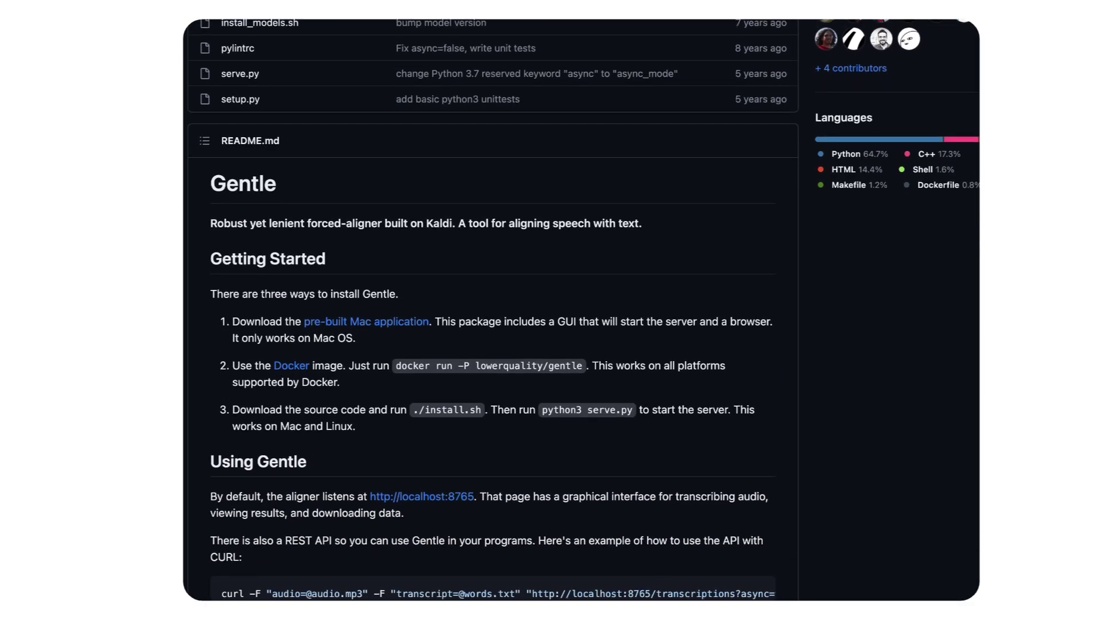